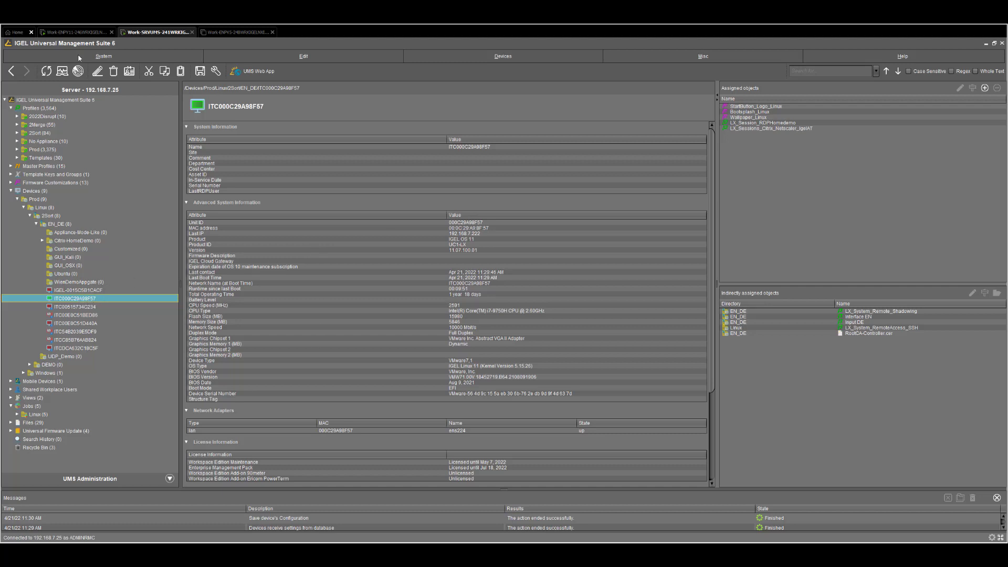
# Switch to the Work-ENPV11 session to view the IGEL OS thin client desktop
pyautogui.click(73, 32)
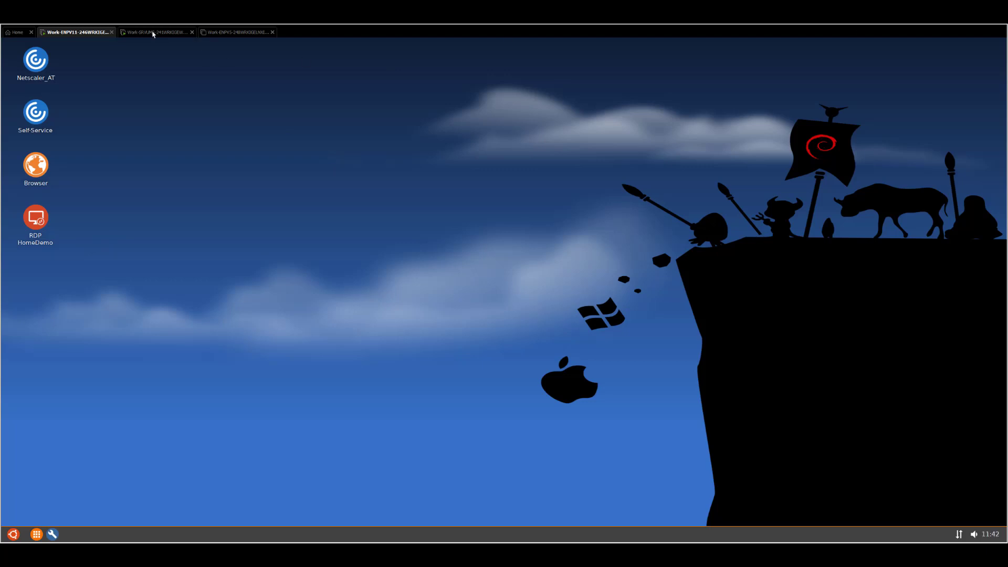
# Back in UMS, create a new profile named LX_Device_encryption from the Profiles folder
pyautogui.click(153, 33)
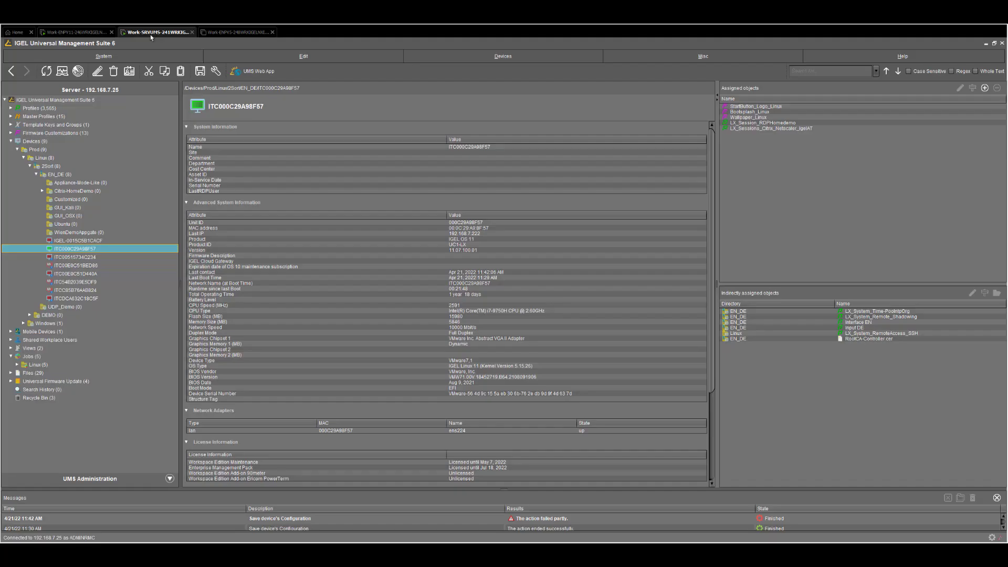
pyautogui.rightClick(38, 109)
pyautogui.click(87, 192)
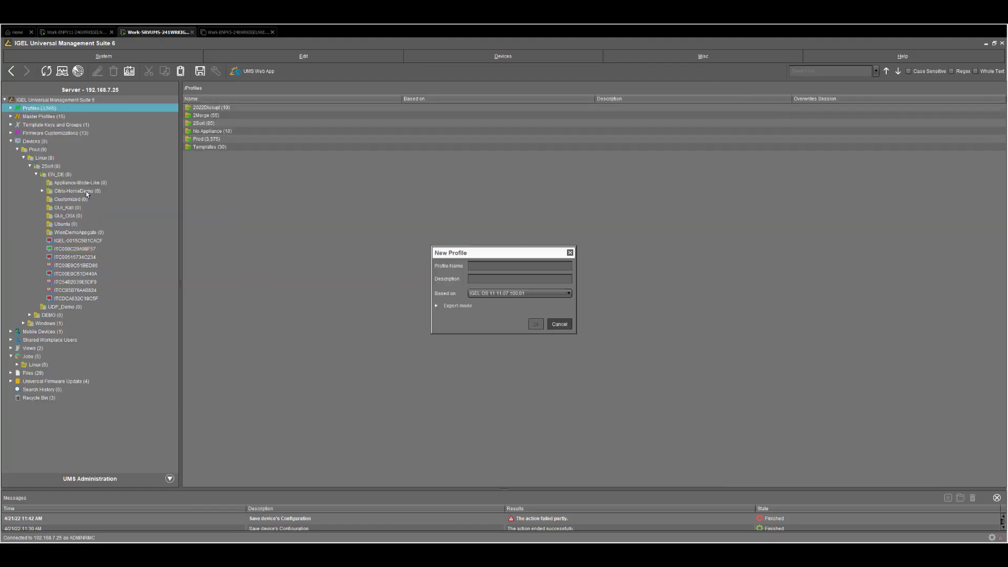
pyautogui.write('LX')
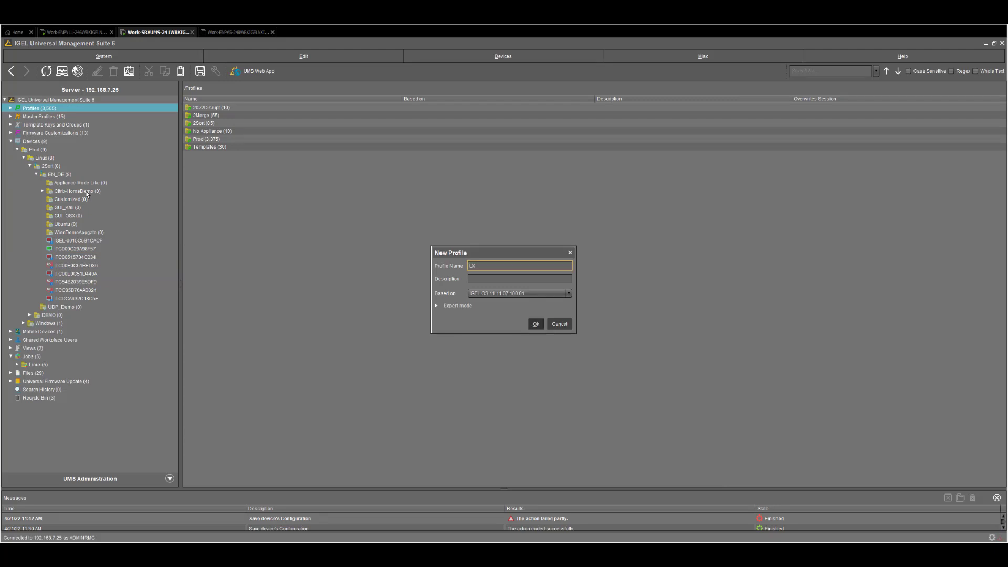
pyautogui.write('_Device_encryption')
pyautogui.press('Return')
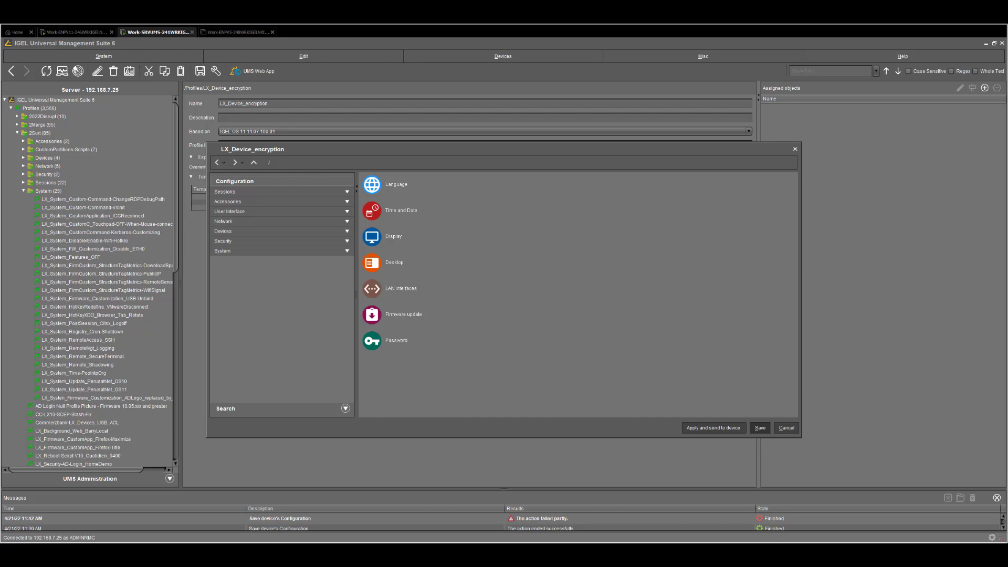
# Open Security › Device Encryption in the profile and unlock the Device encryption mode choices
pyautogui.click(227, 242)
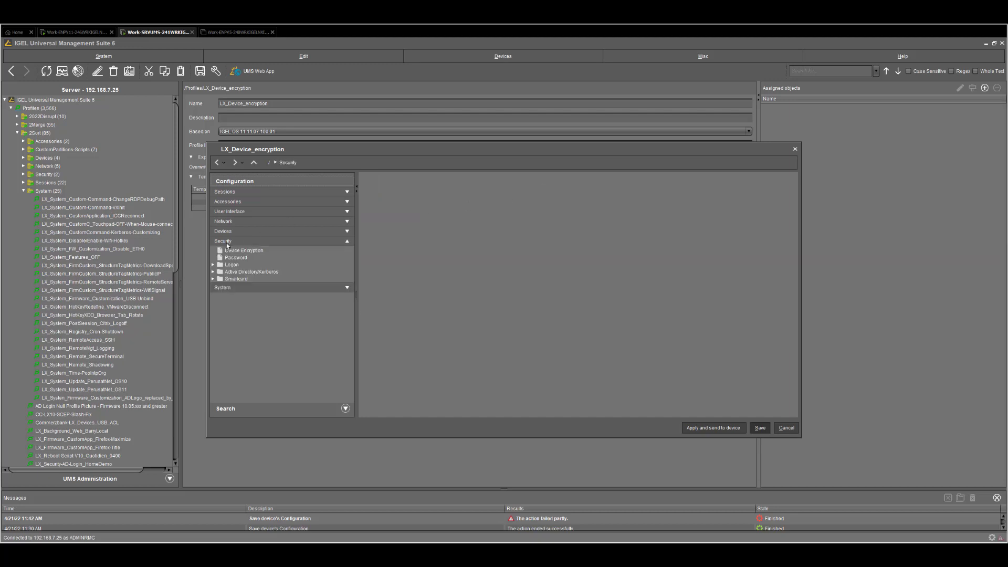
pyautogui.click(255, 251)
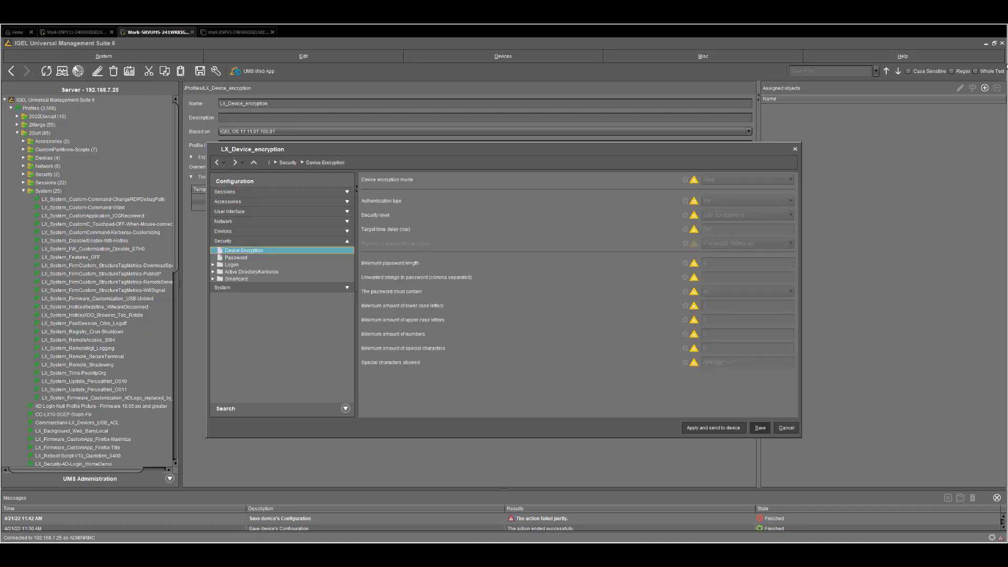
pyautogui.click(694, 180)
pyautogui.click(721, 180)
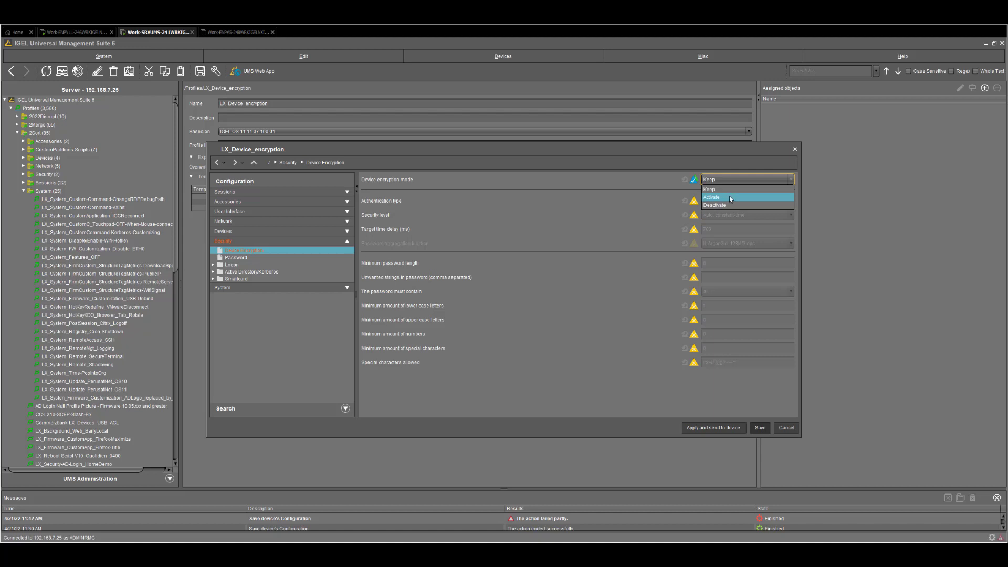
# Set encryption mode to Activate, keep PW authentication, and enable minimum password length 8
pyautogui.click(725, 197)
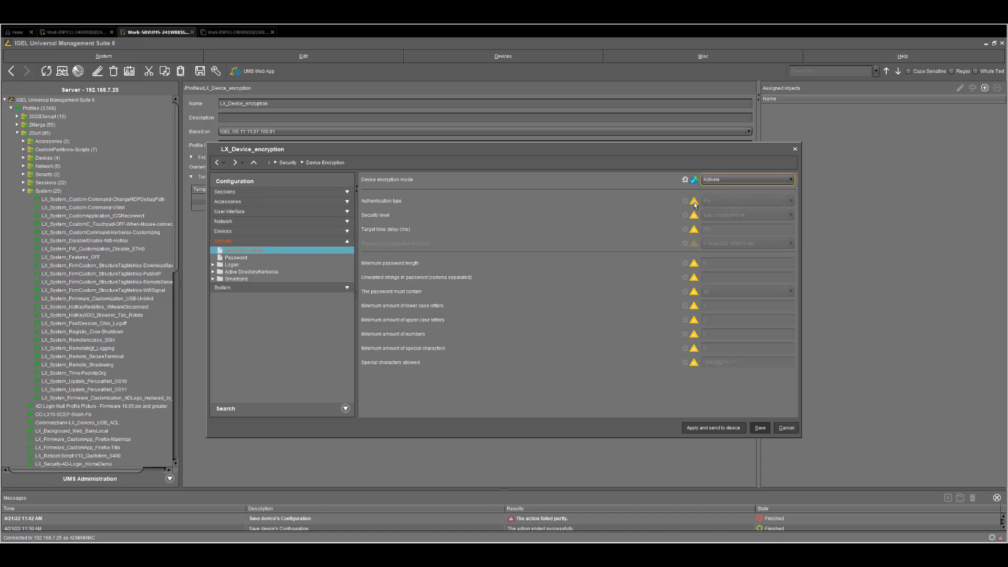
pyautogui.click(750, 200)
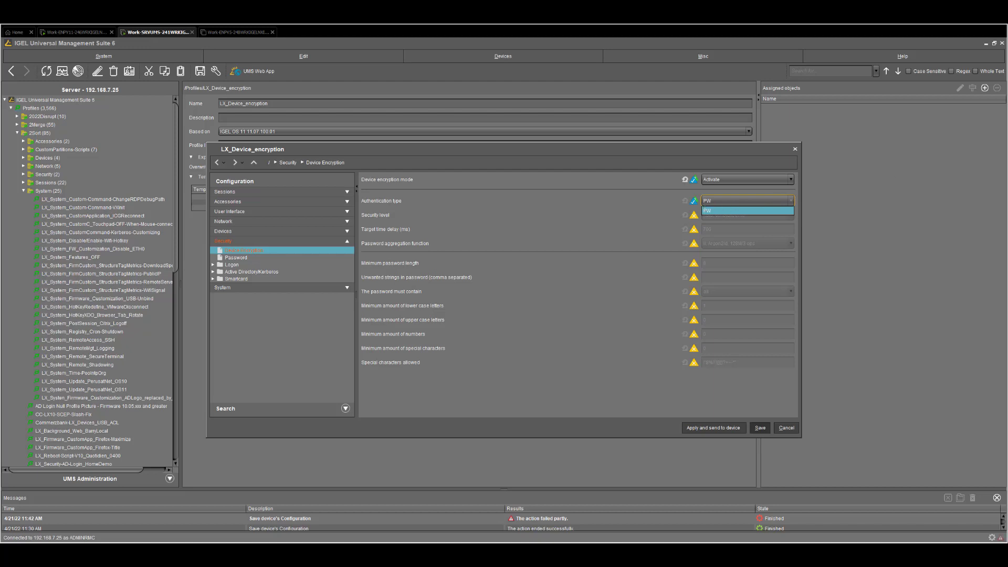
pyautogui.click(756, 211)
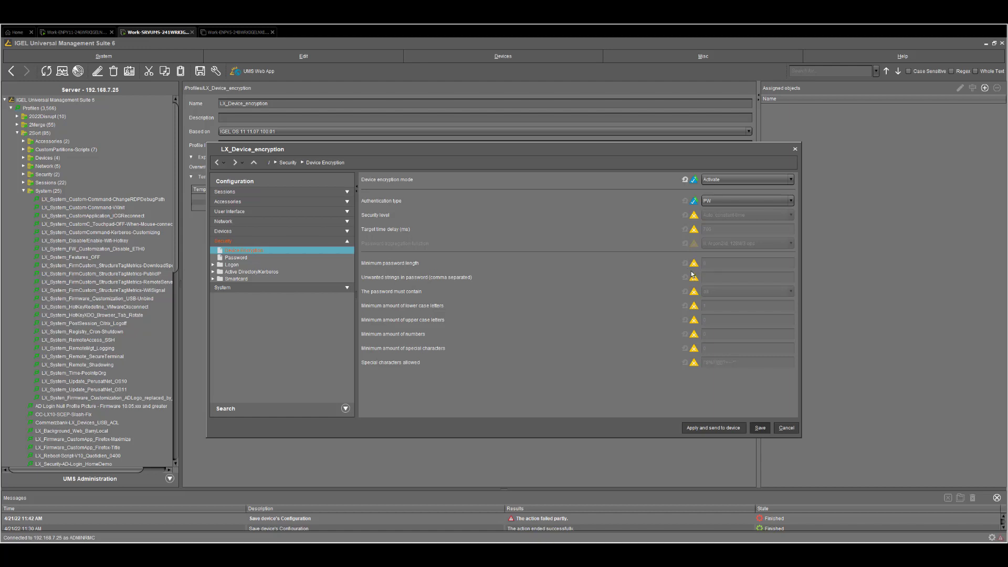
pyautogui.click(693, 263)
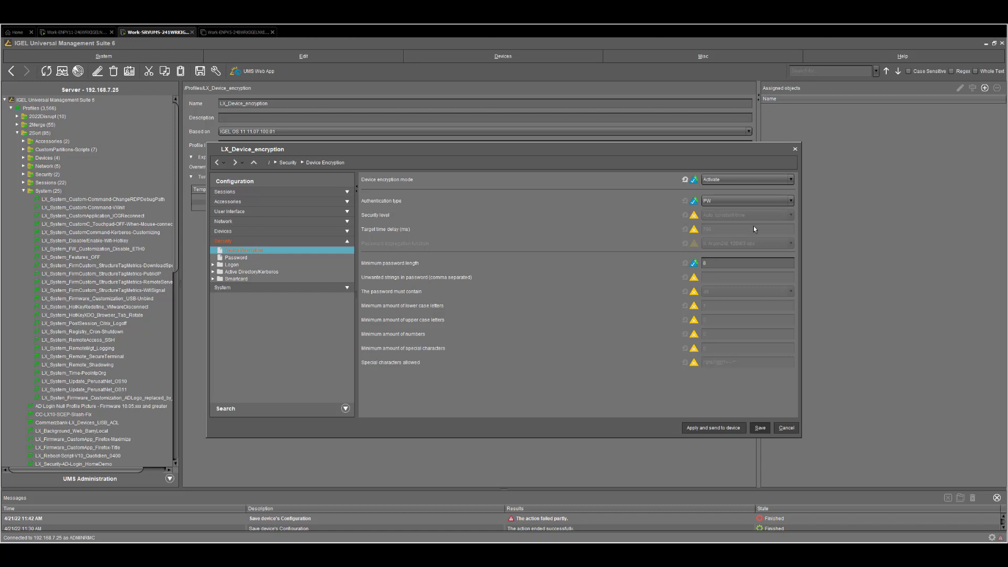
# Require passwords to contain all character types, allow special characters, and save the profile
pyautogui.click(709, 292)
pyautogui.click(734, 294)
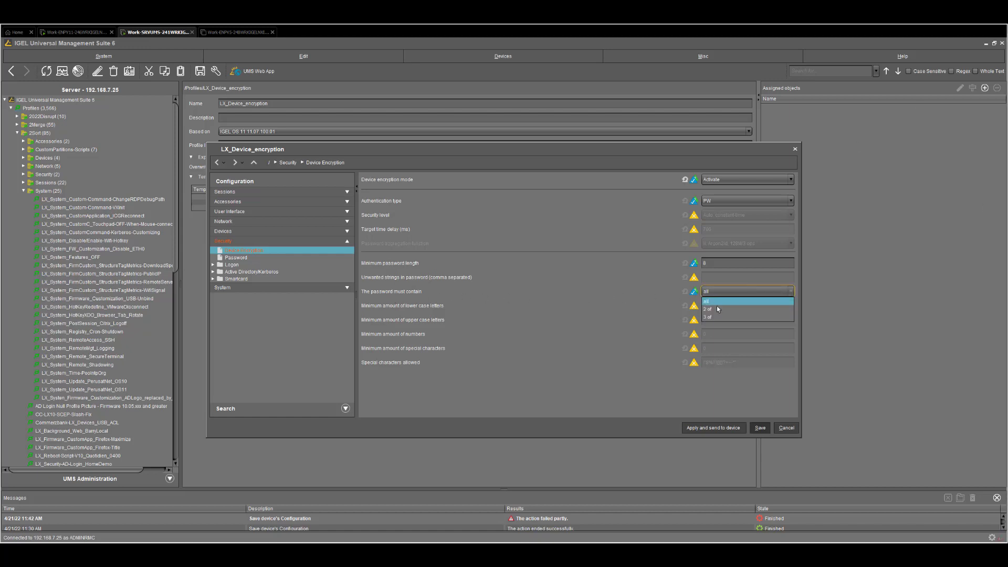
pyautogui.click(677, 305)
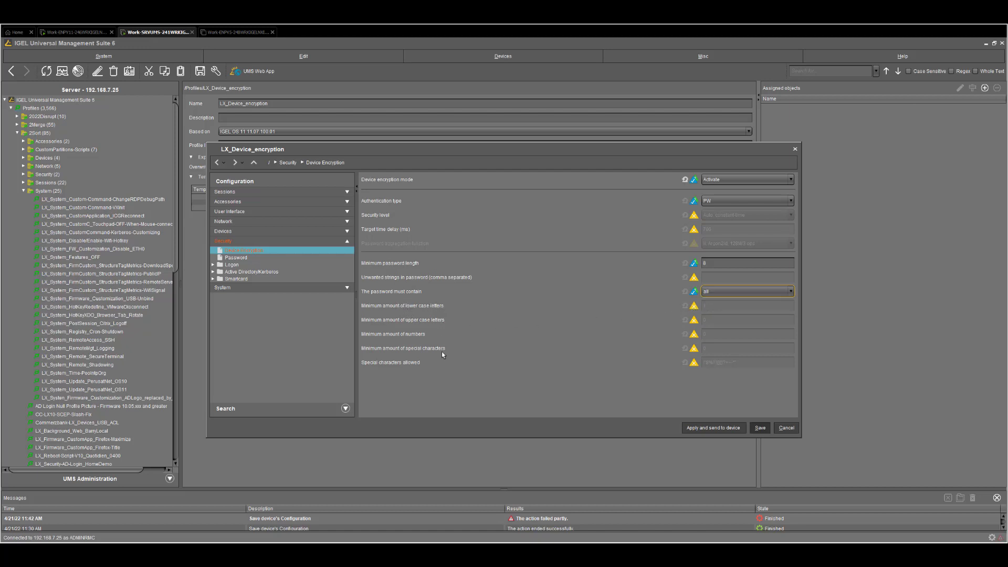
pyautogui.click(785, 291)
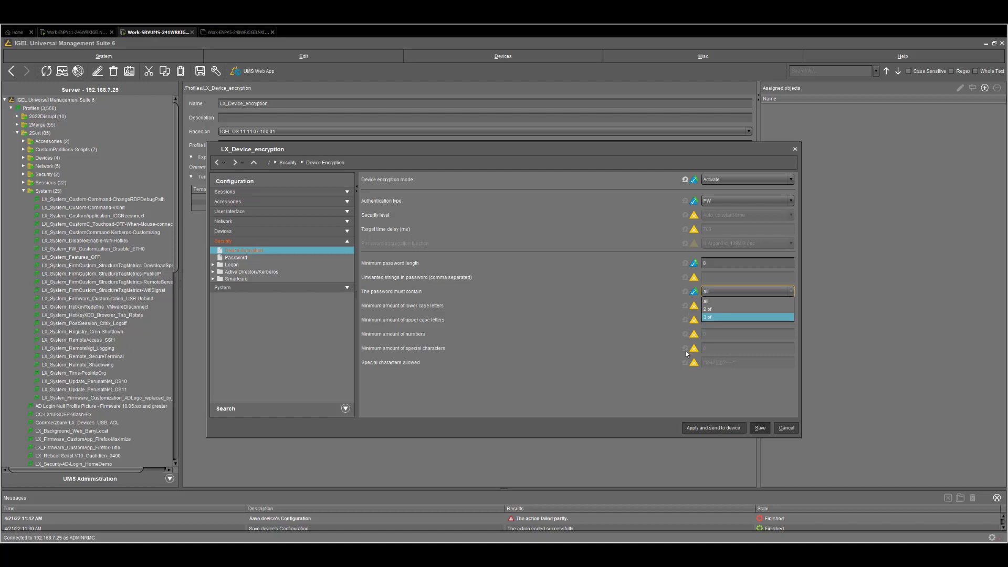
pyautogui.click(717, 302)
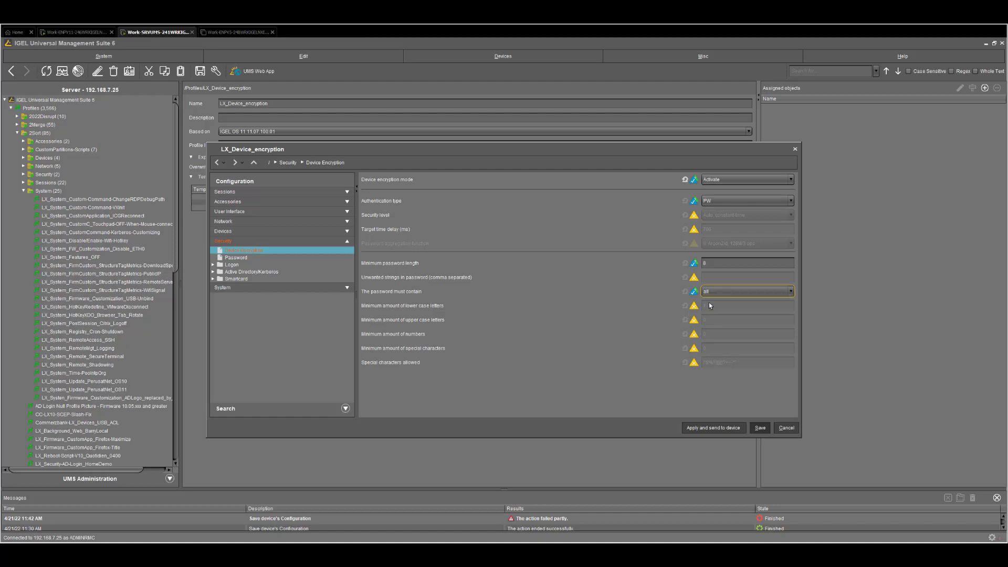
pyautogui.click(694, 362)
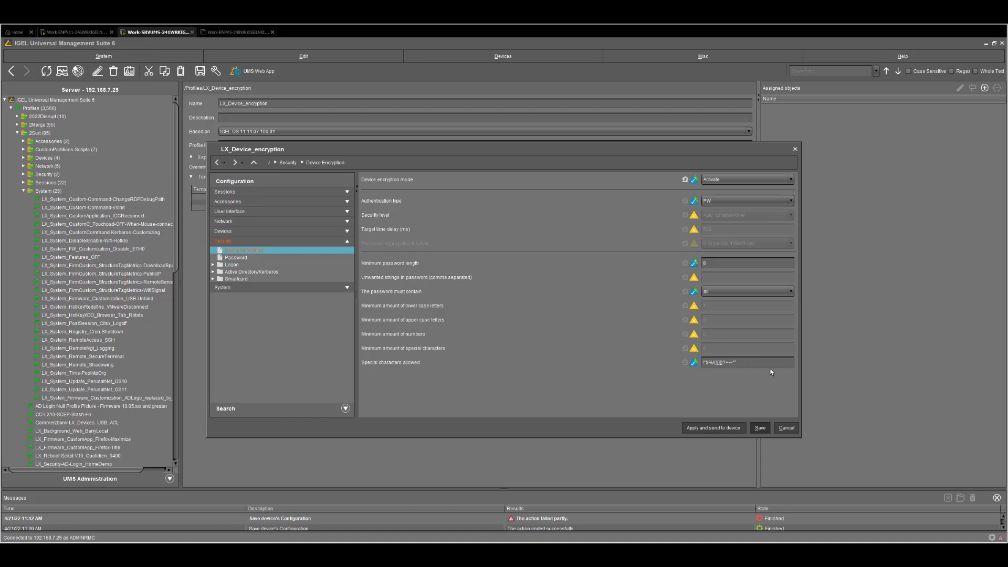
pyautogui.click(760, 428)
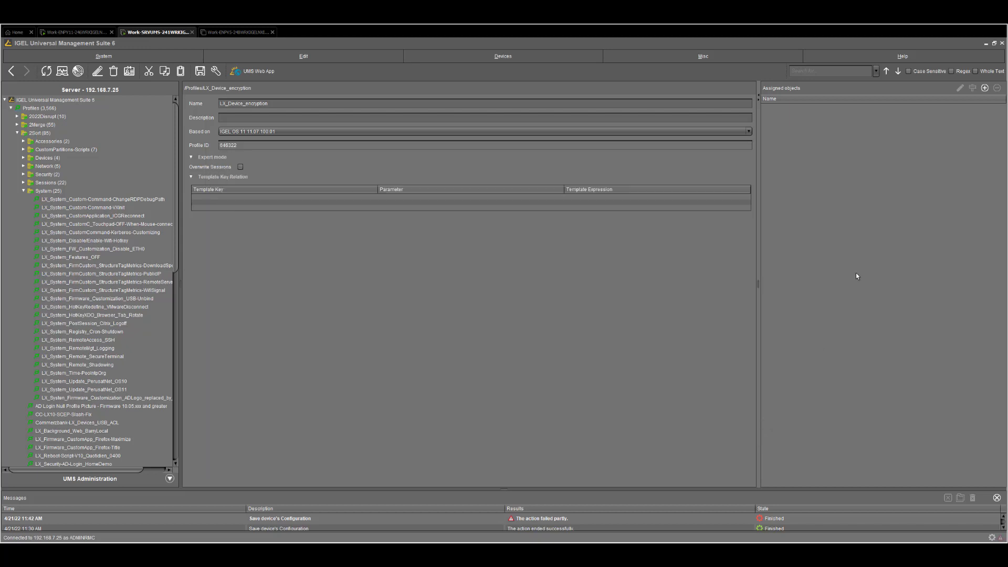
# Assign device ITC000C29A98F57 to LX_Device_encryption and apply the update immediately
pyautogui.click(985, 87)
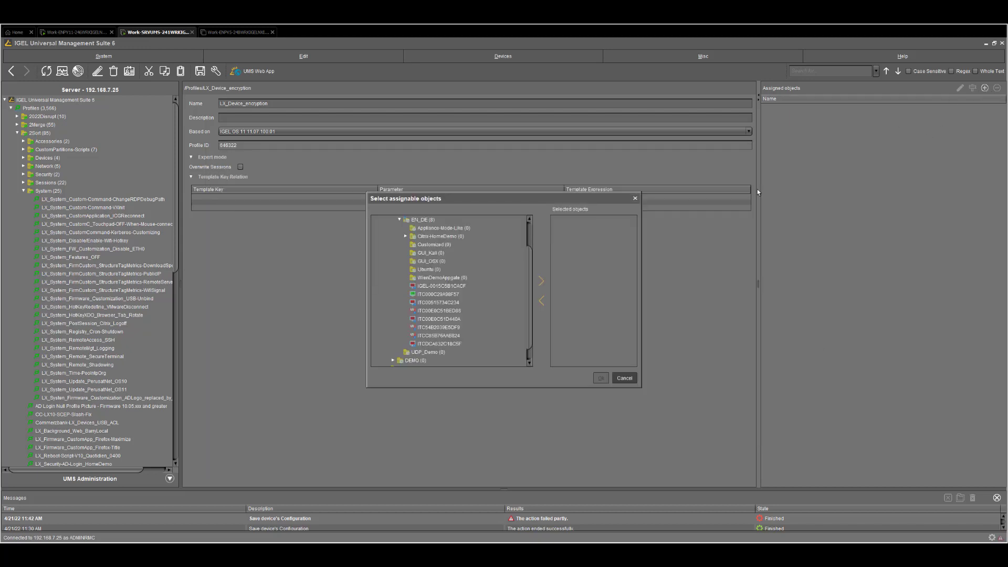
pyautogui.click(440, 296)
pyautogui.click(541, 281)
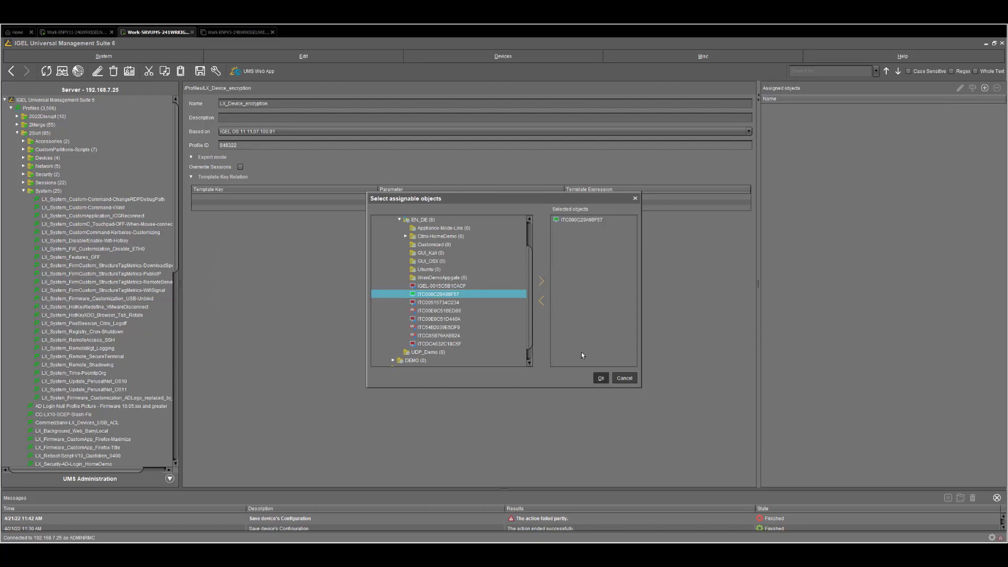
pyautogui.click(601, 378)
pyautogui.click(439, 286)
pyautogui.click(575, 318)
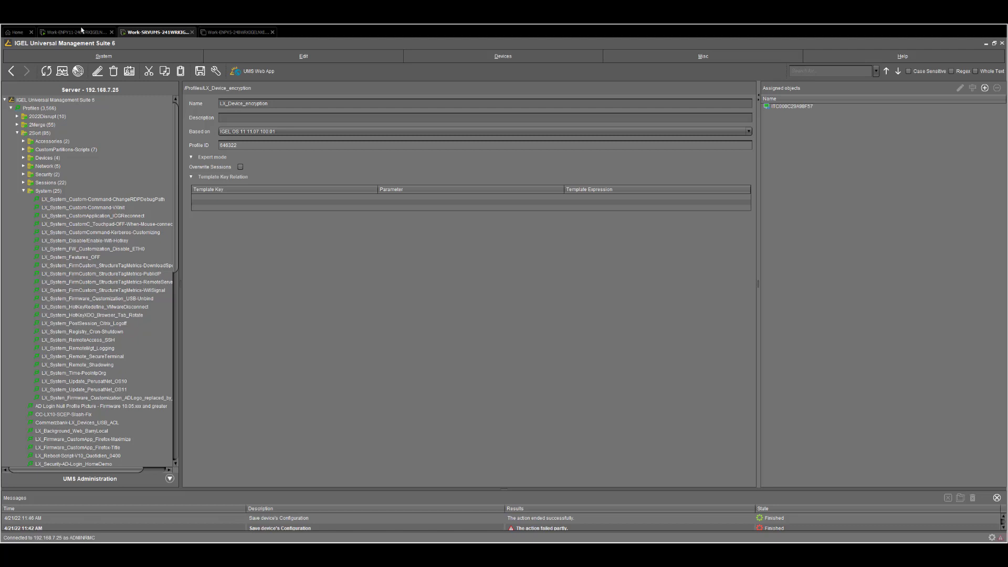
# Switch to the device's remote session showing the Device Encryption new-password prompt
pyautogui.click(82, 30)
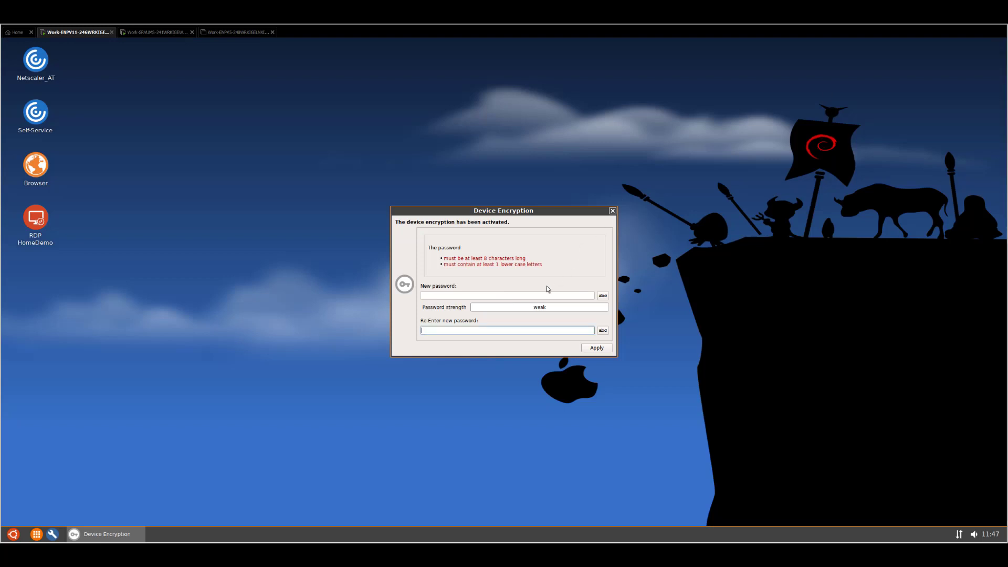
# Enter a short encryption password in both fields, apply it, and dismiss the policy error
pyautogui.click(522, 297)
pyautogui.write('••••')
pyautogui.press('Tab')
pyautogui.write('••••')
pyautogui.click(586, 346)
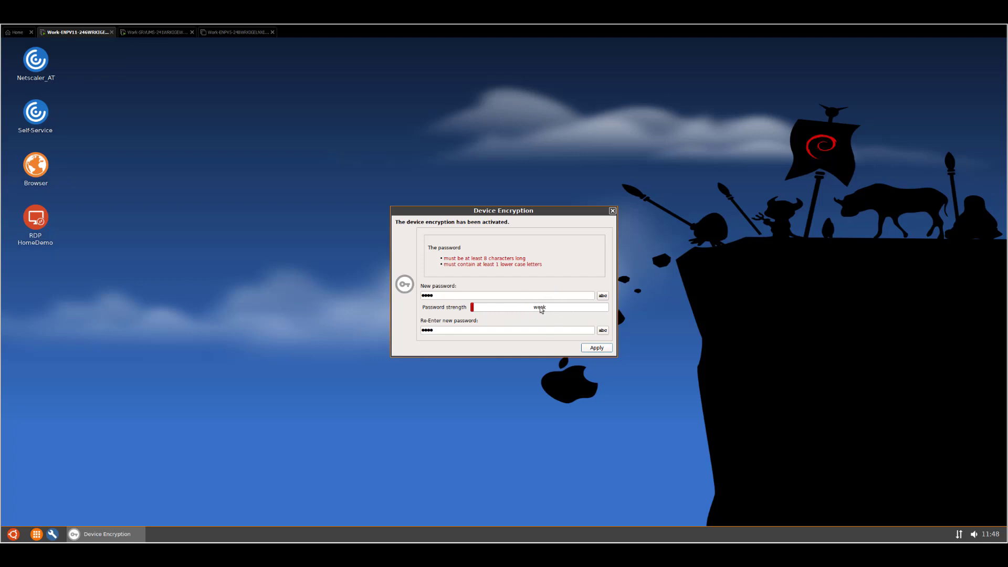
pyautogui.click(597, 348)
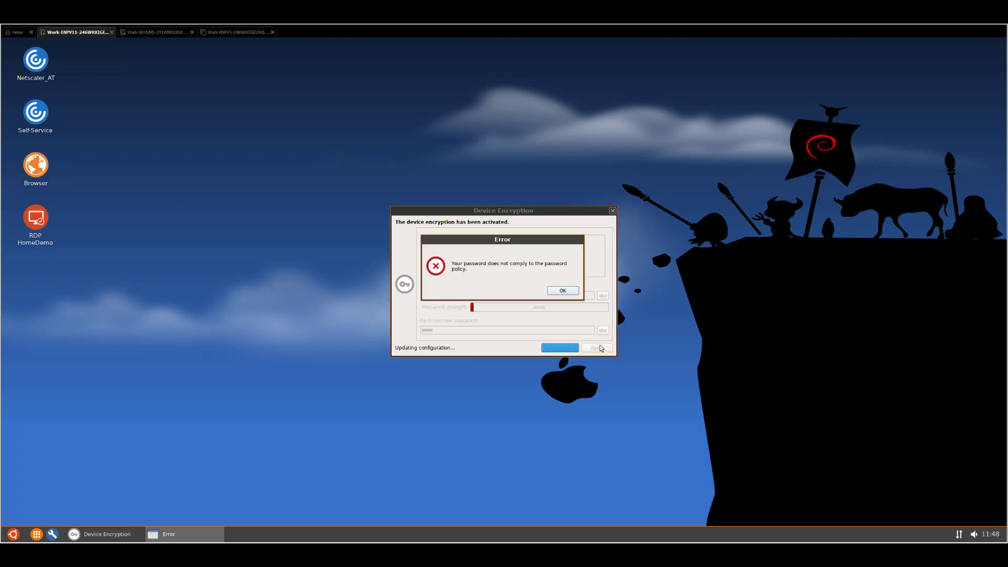
pyautogui.click(566, 294)
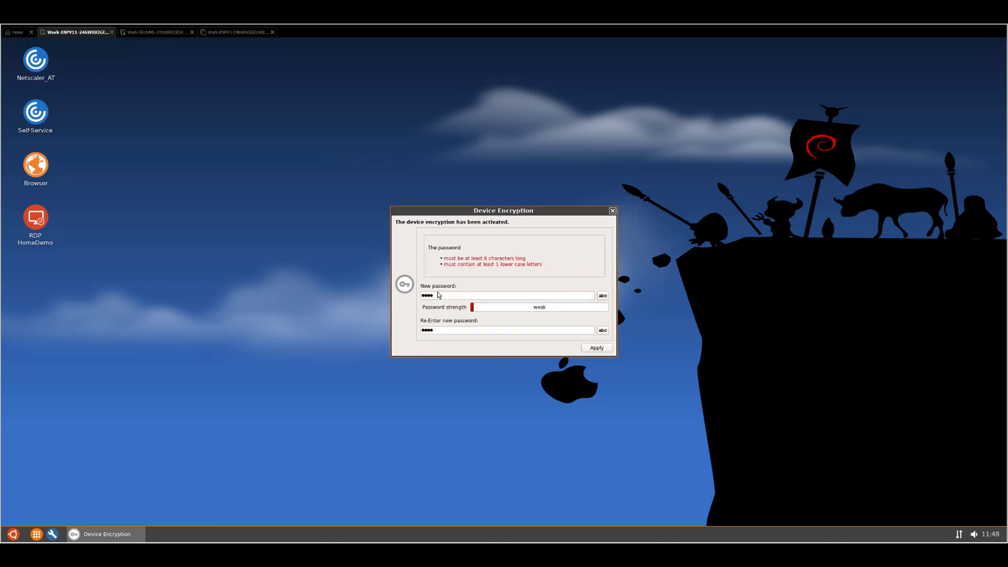
# Replace both entries with a short lower-case password and apply again
pyautogui.tripleClick(438, 295)
pyautogui.write('abc')
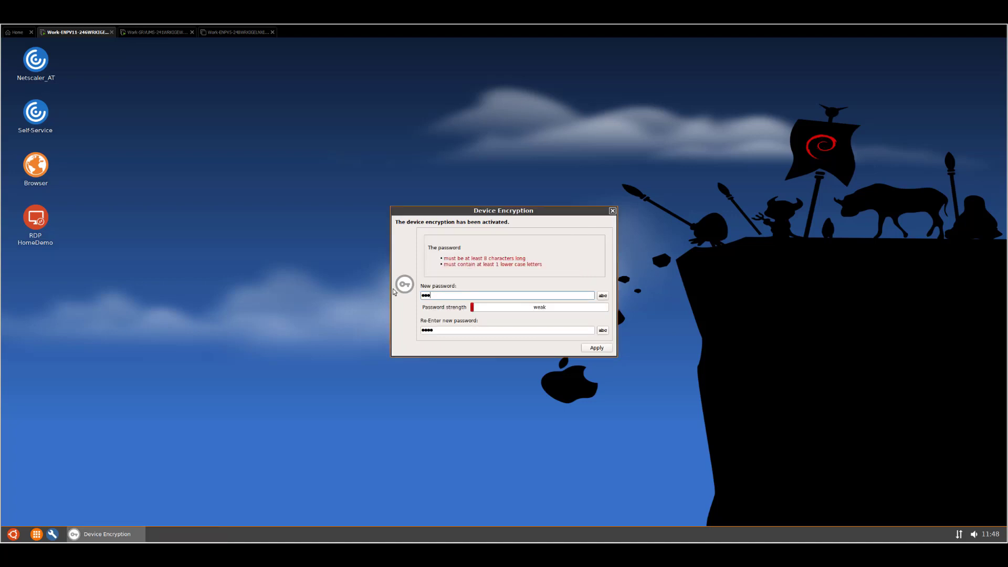
pyautogui.write('a')
pyautogui.press('Tab')
pyautogui.write('ab')
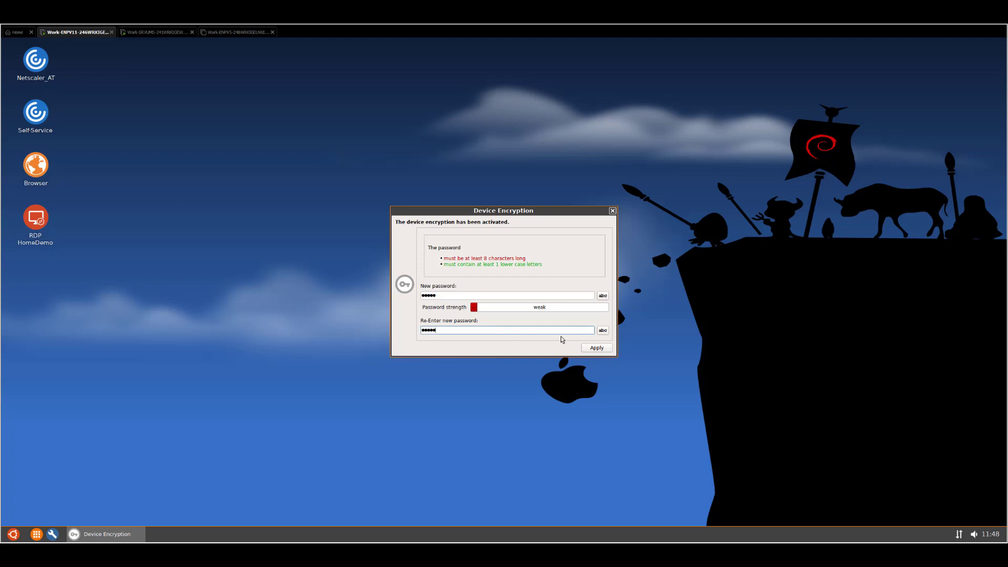
pyautogui.click(590, 349)
# Dismiss the error and enter a longer password of at least 8 characters in both fields
pyautogui.click(572, 291)
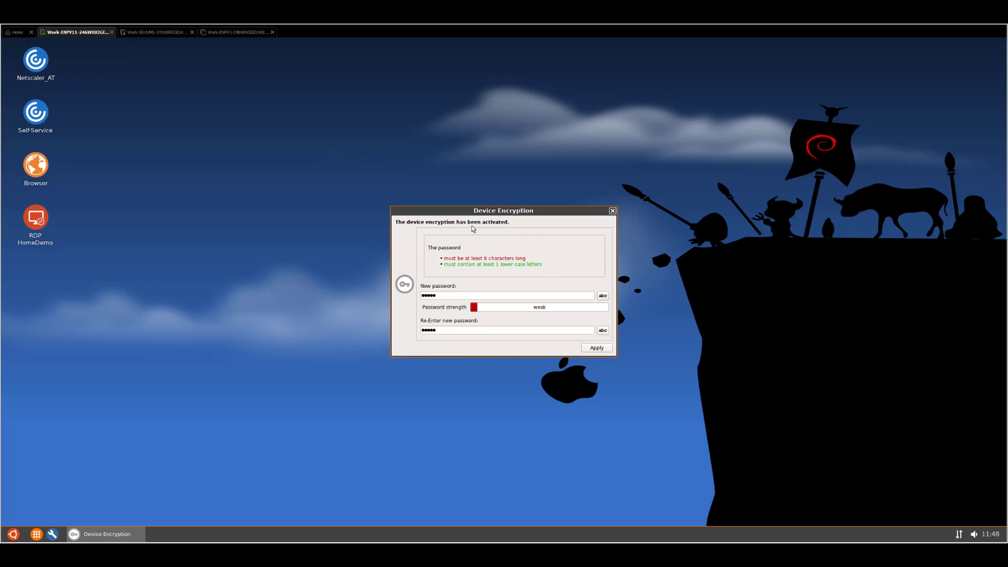
pyautogui.moveTo(452, 296); pyautogui.dragTo(416, 296)
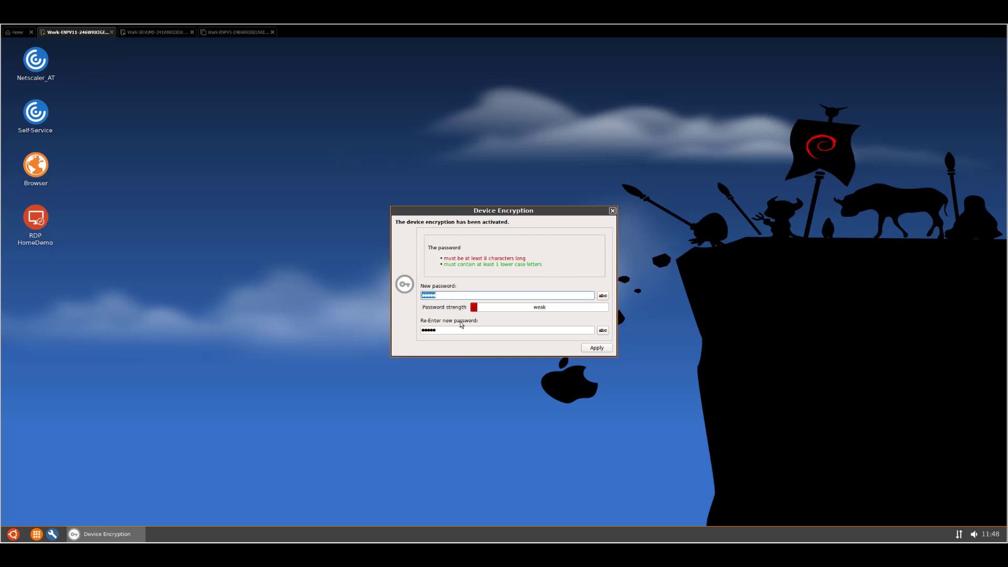
pyautogui.write('********')
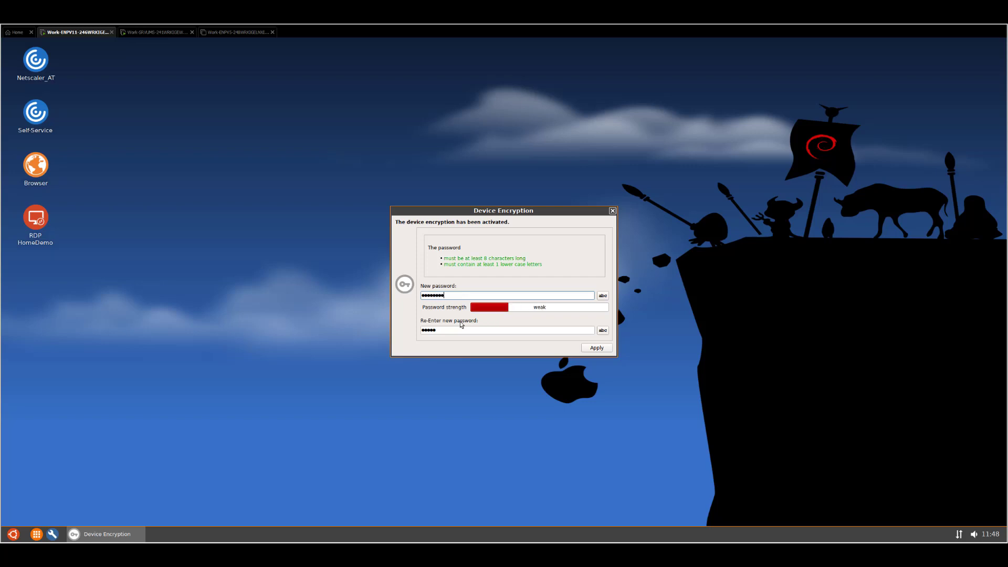
pyautogui.press('Tab')
pyautogui.write('*******')
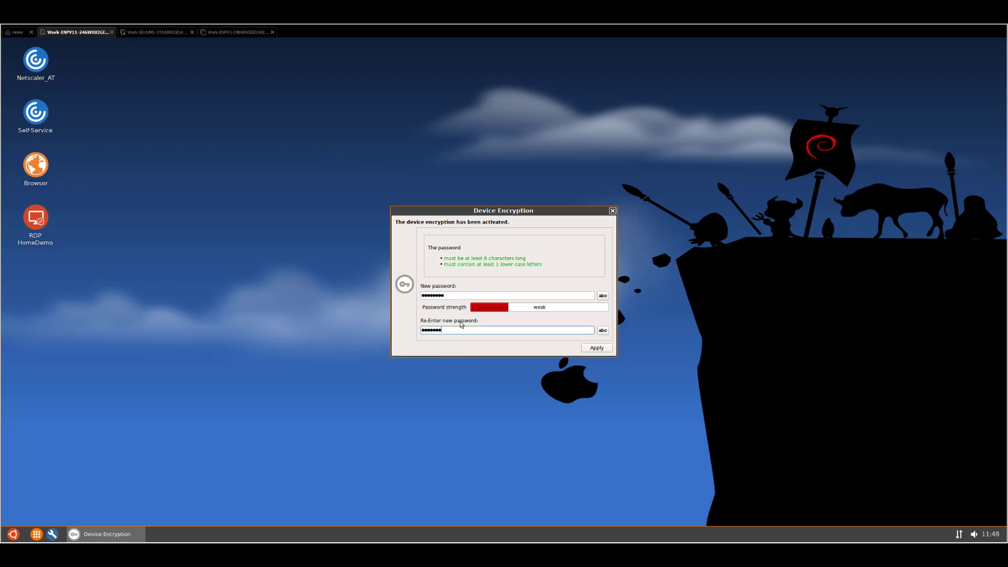
pyautogui.hotkey('shift', 'Tab')
pyautogui.hotkey('shift', 'Tab')
pyautogui.write('*')
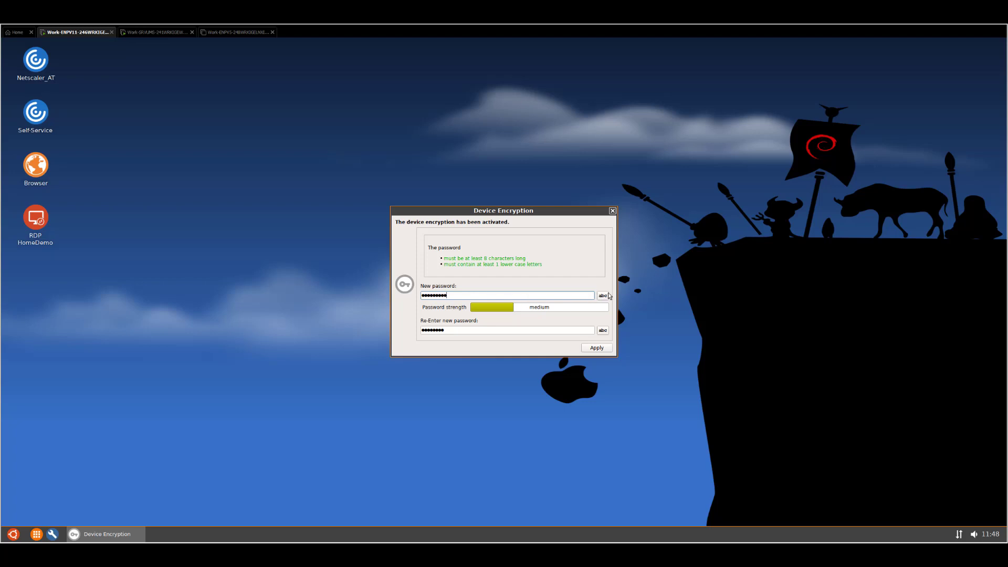
# Reveal the new and re-entered passwords as plain text
pyautogui.click(602, 296)
pyautogui.click(603, 330)
pyautogui.click(455, 332)
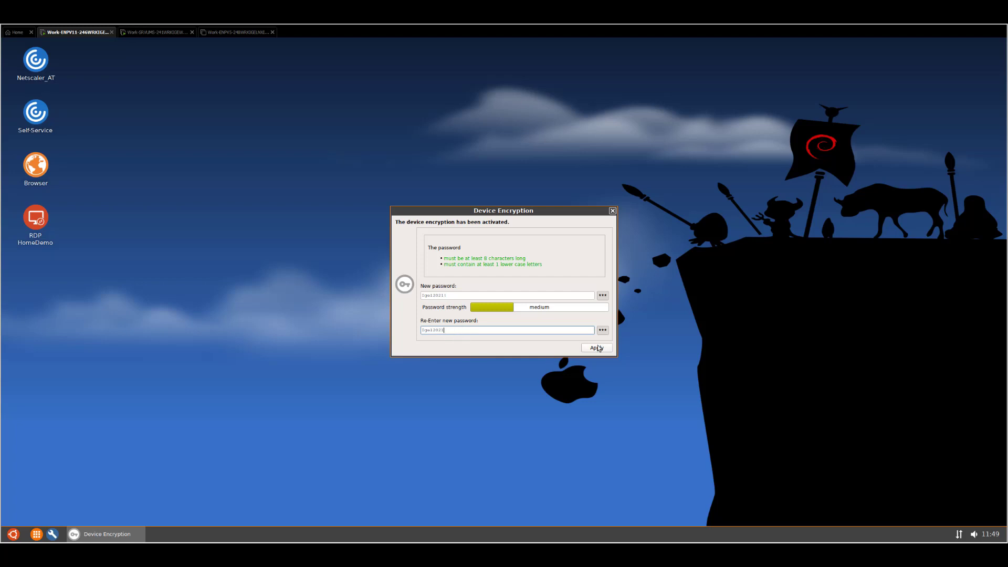
# Apply the password, fix the mismatched confirmation entry, and acknowledge the successful credential update
pyautogui.click(598, 348)
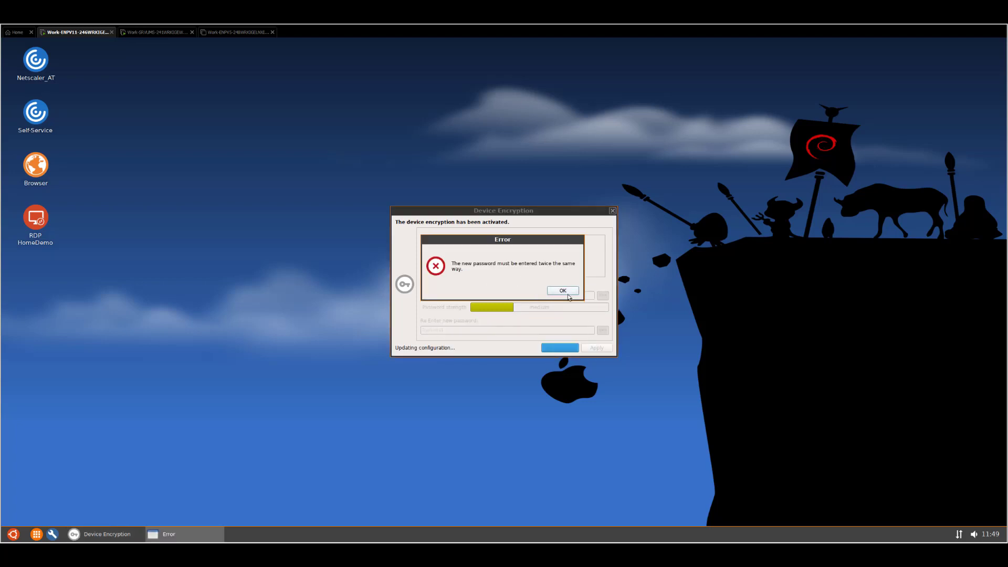
pyautogui.click(562, 290)
pyautogui.click(501, 331)
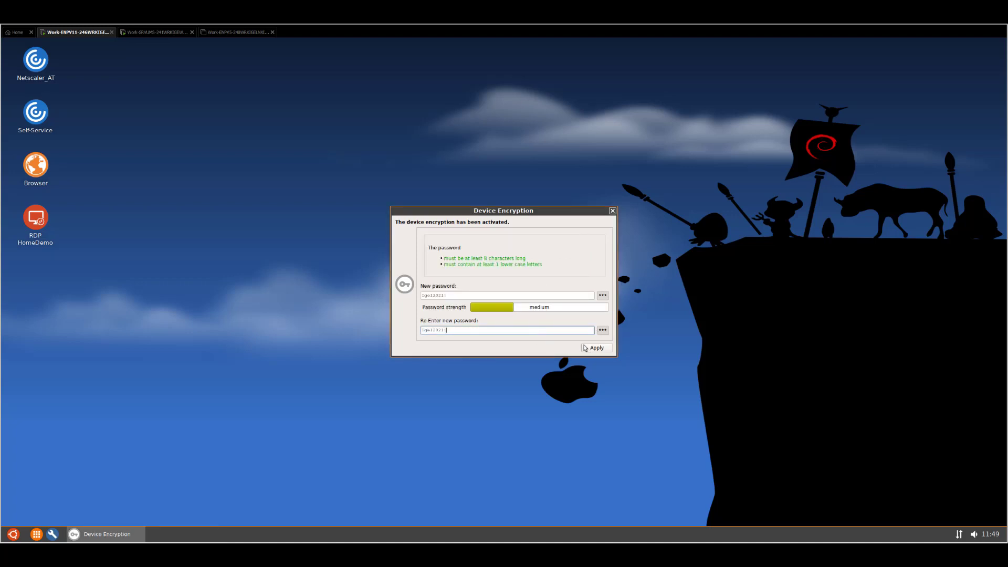
pyautogui.click(597, 349)
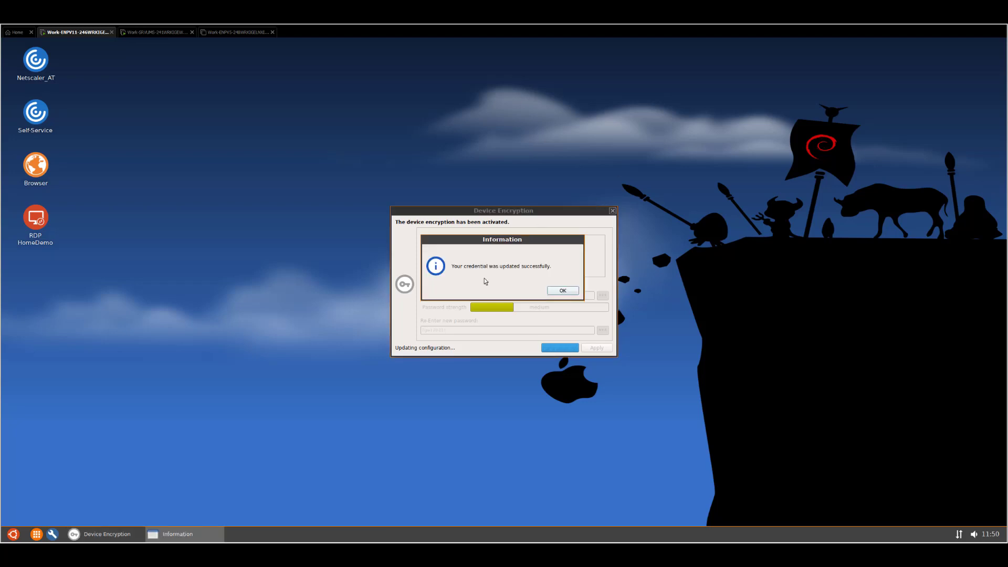
pyautogui.click(563, 291)
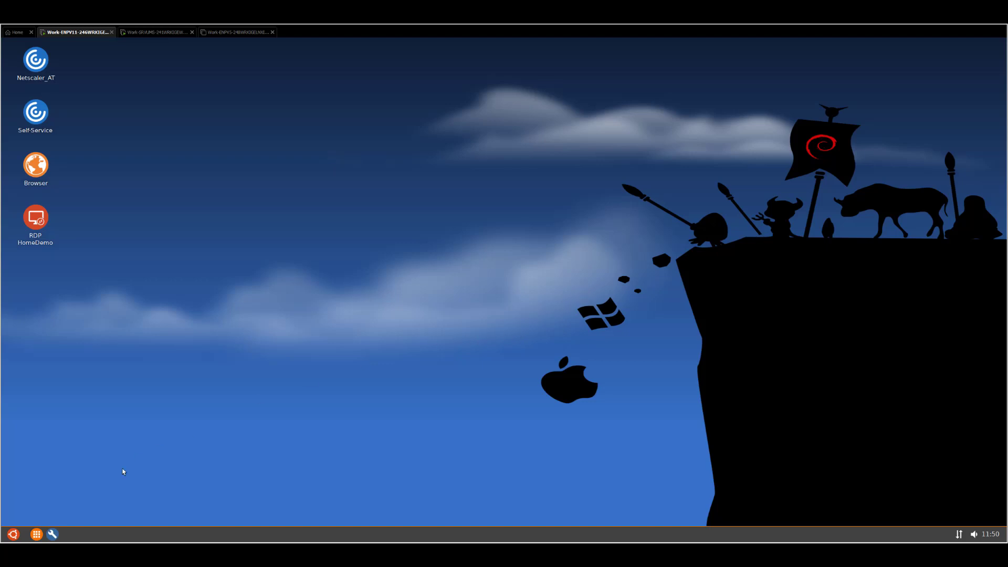
# Reboot the IGEL OS device from the start menu and confirm the reboot warning
pyautogui.click(12, 533)
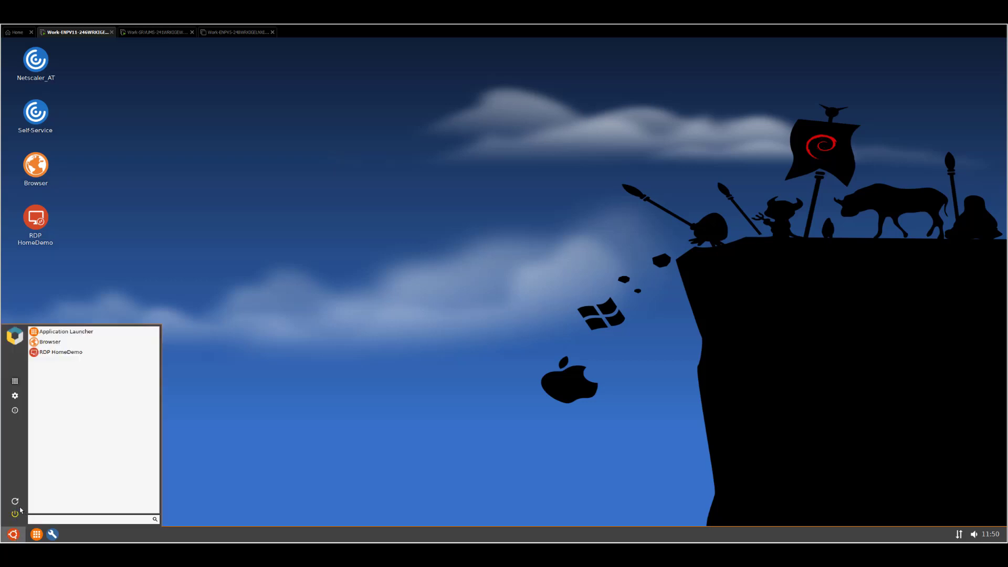
pyautogui.click(15, 501)
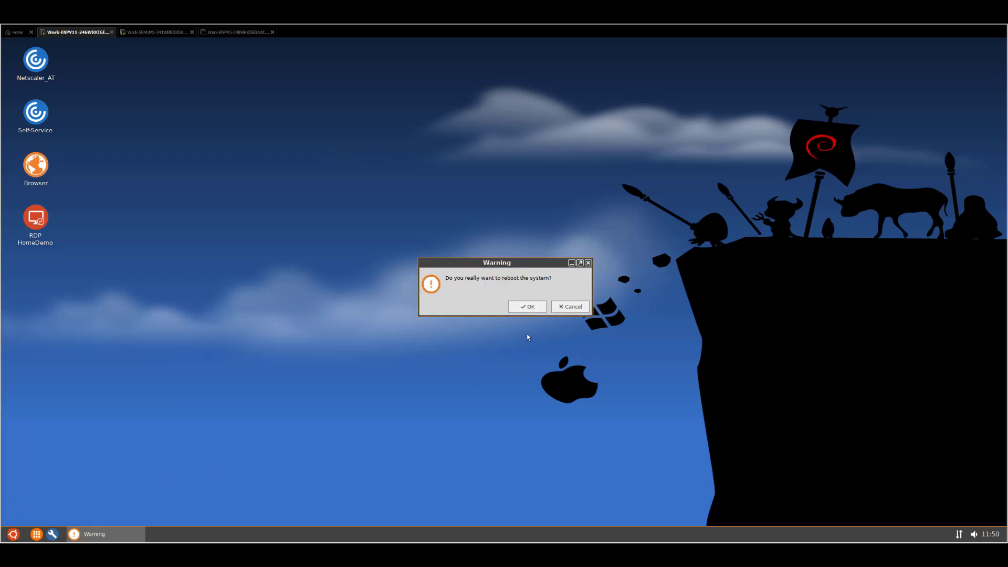
pyautogui.click(528, 307)
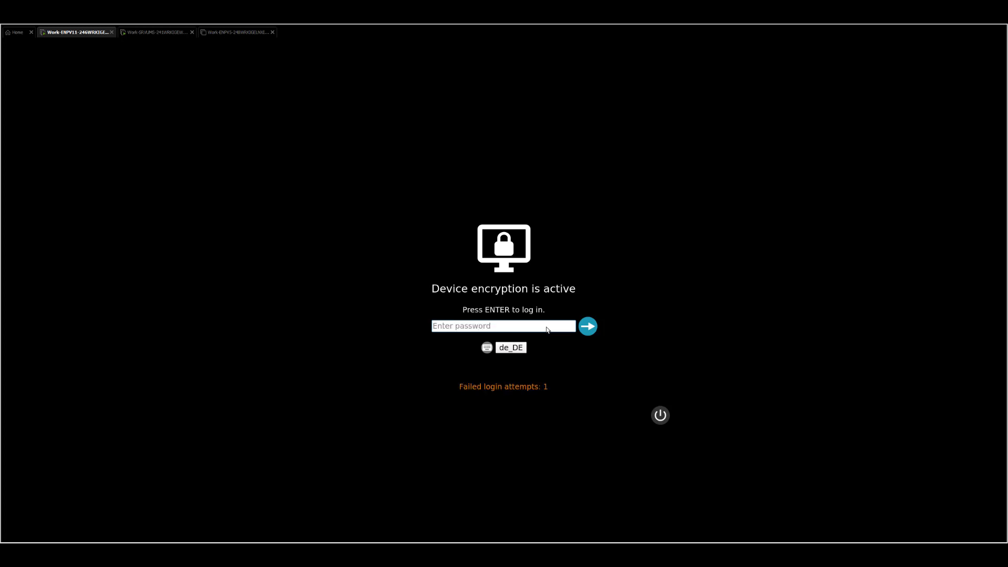
# Enter the encryption password at the unlock screen, keeping the keyboard locale at de_DE
pyautogui.write('*********')
pyautogui.click(526, 349)
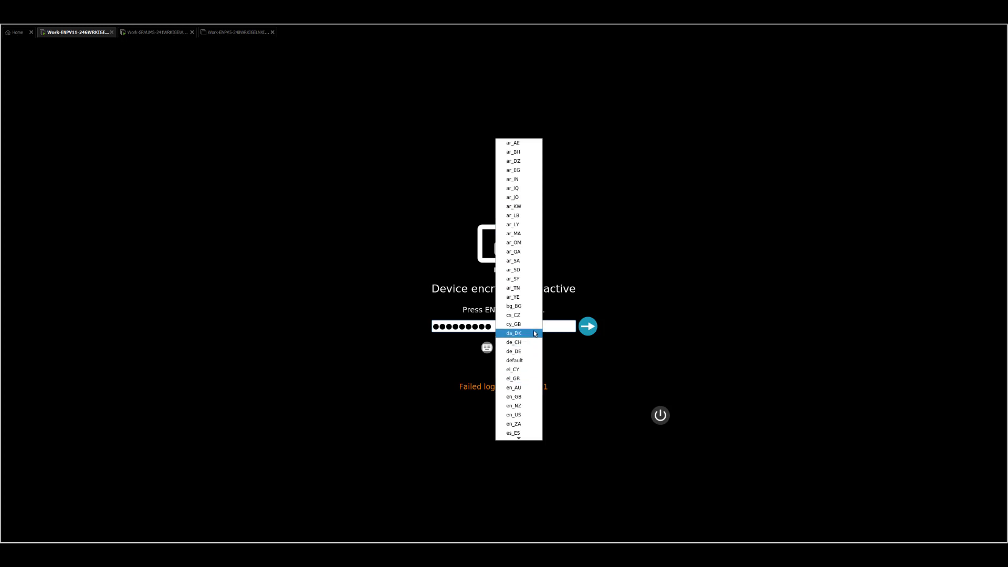
pyautogui.click(634, 264)
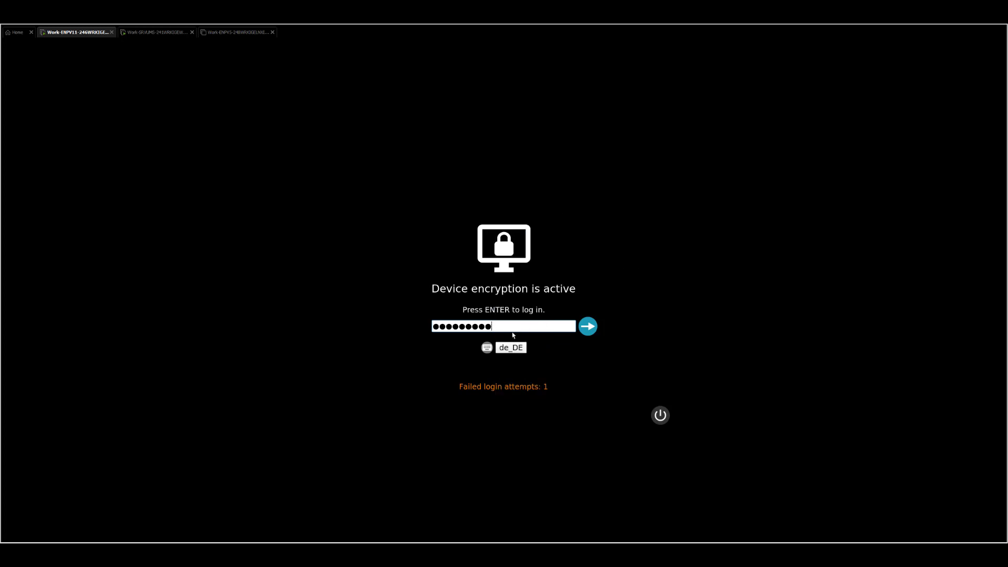
pyautogui.click(524, 350)
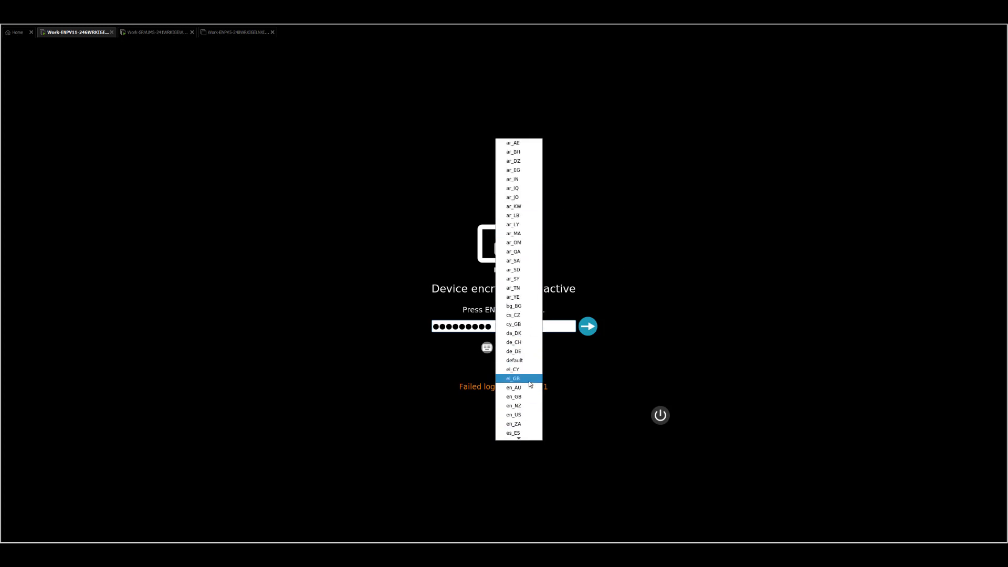
pyautogui.click(628, 376)
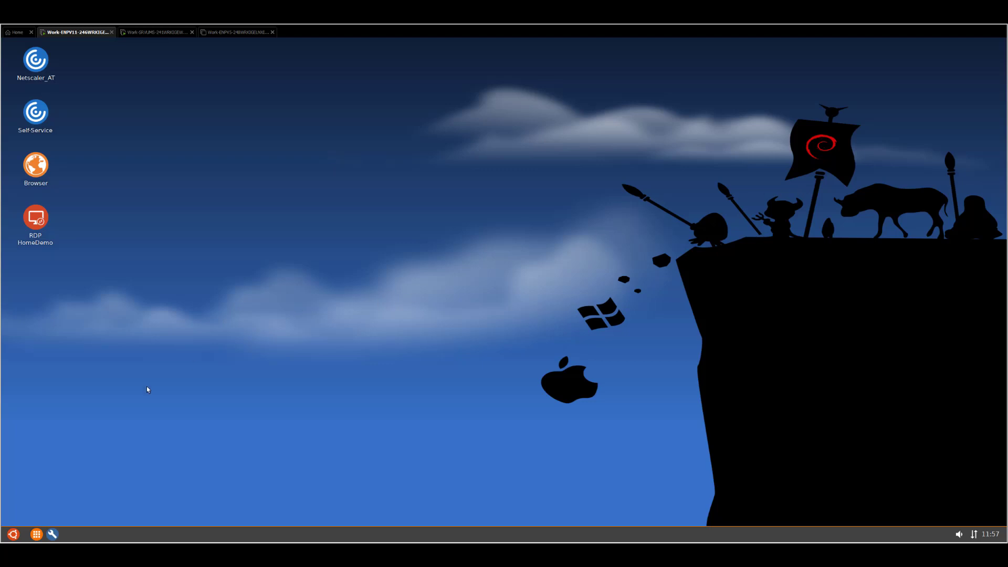
# Reboot the device again from the start menu and turn on Num Lock during startup
pyautogui.click(13, 534)
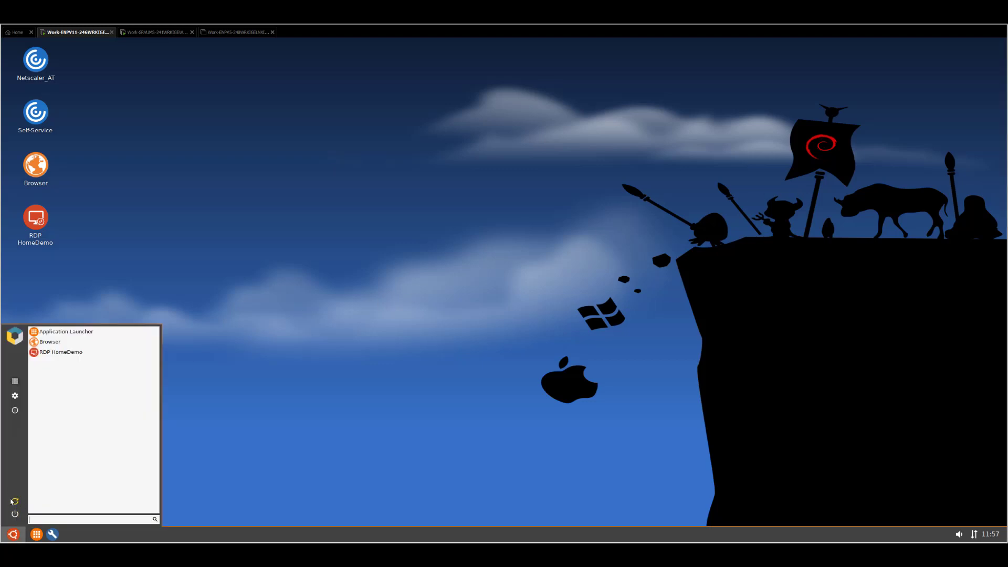
pyautogui.click(14, 502)
pyautogui.click(526, 308)
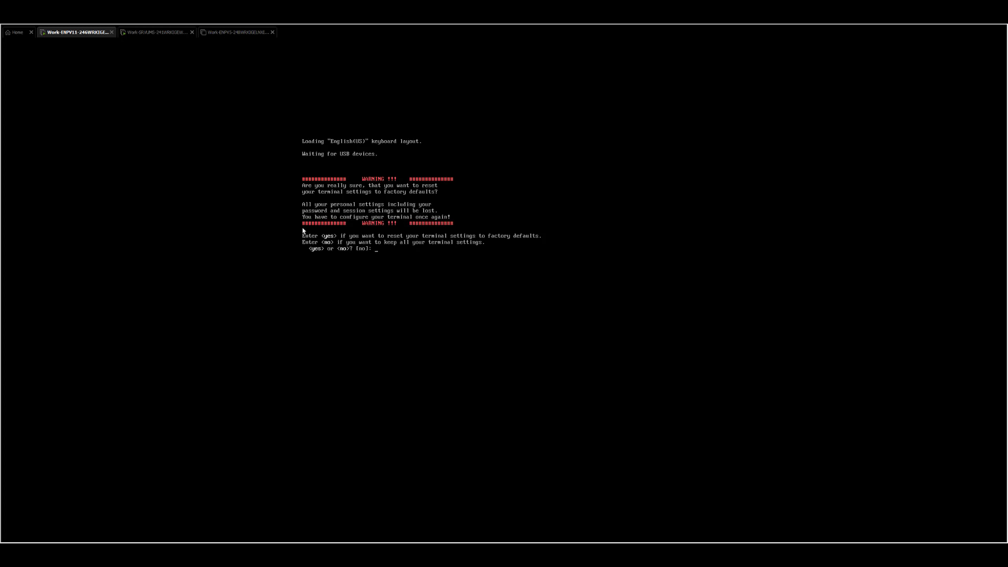
pyautogui.press('Num_Lock')
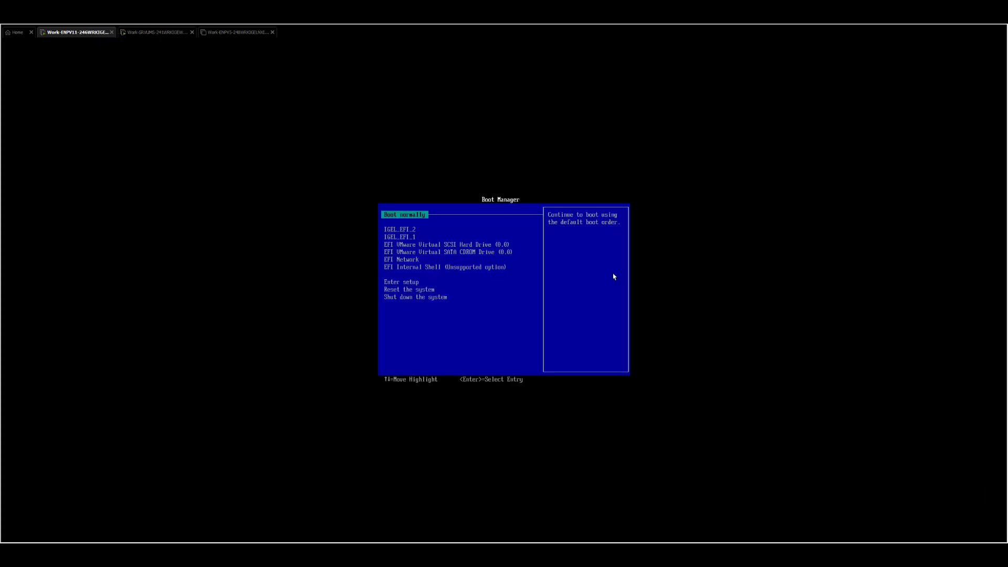
# Boot from the IGEL EFI entry in the Boot Manager using verbose boot
pyautogui.press('Down')
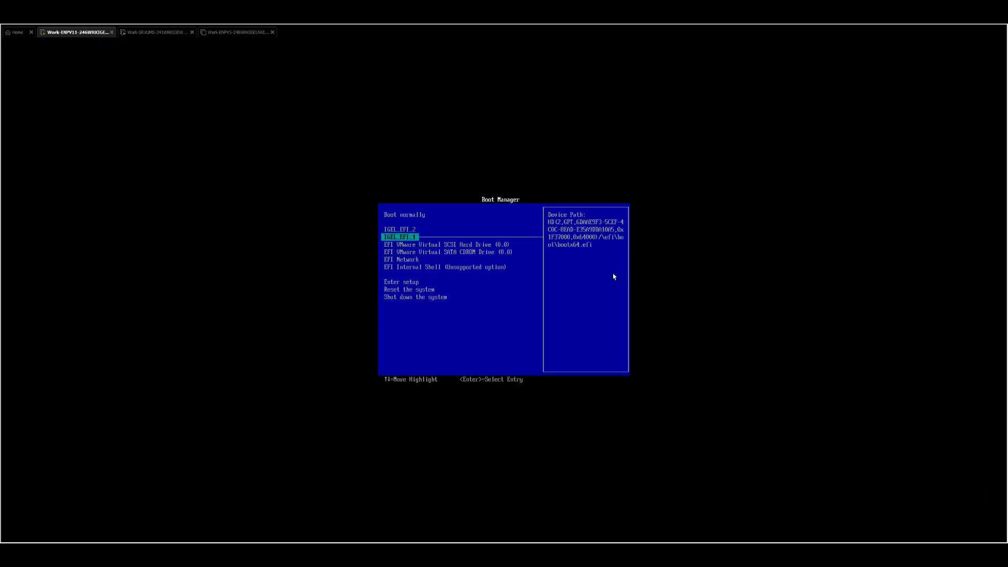
pyautogui.press('Return')
pyautogui.press('Down')
pyautogui.press('Down')
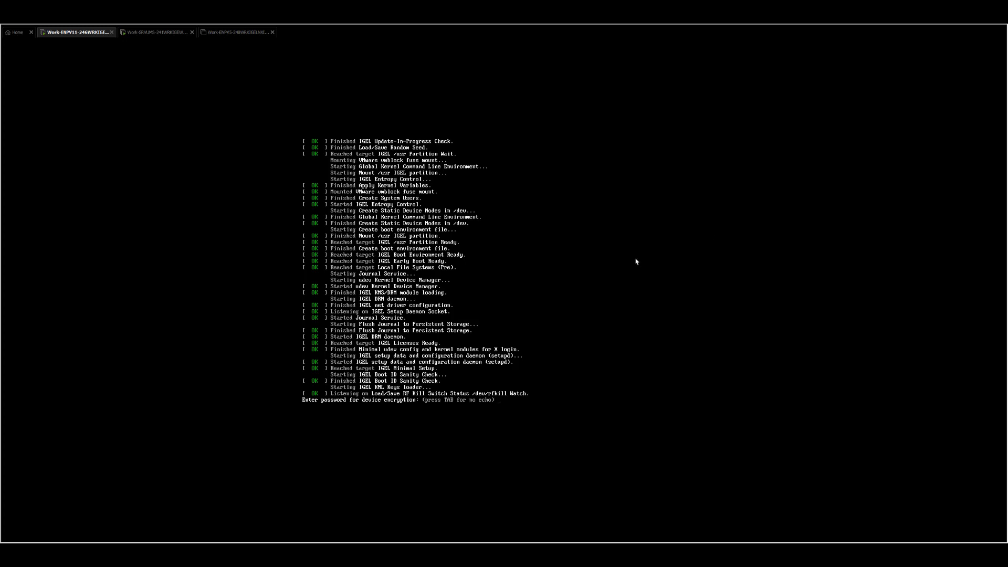
# Turn on Num Lock and submit the device encryption password at both console prompts
pyautogui.press('Num_Lock')
pyautogui.write('*****')
pyautogui.press('Return')
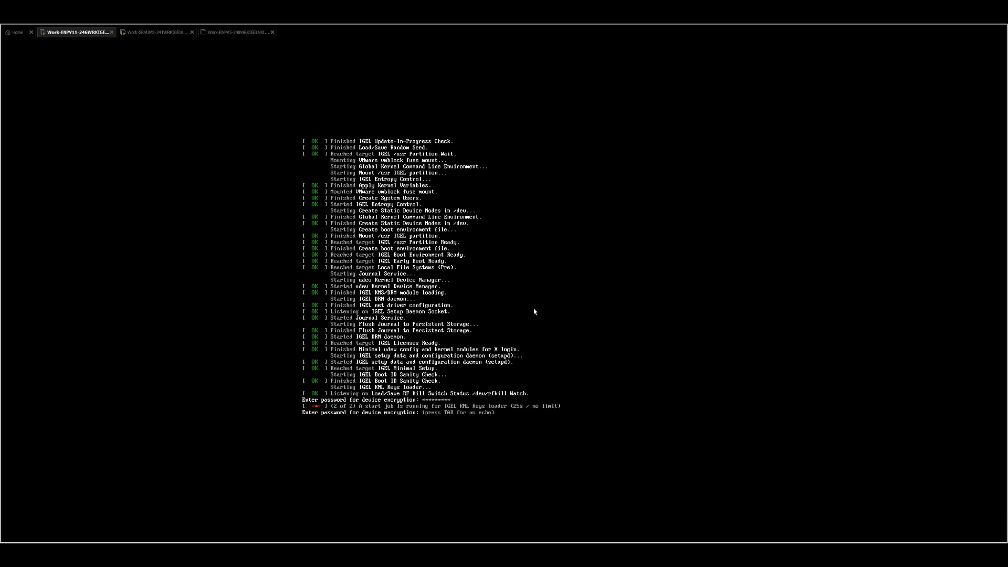
pyautogui.write('*')
pyautogui.press('Return')
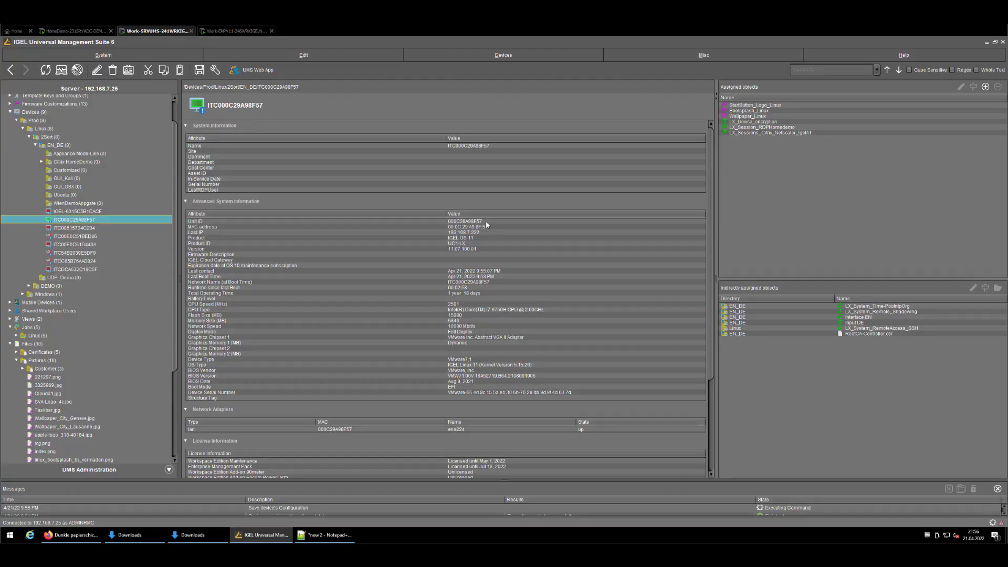
# Remove LX_Device_encryption from the device's assigned objects, applying now and accepting on the device
pyautogui.click(775, 121)
pyautogui.click(997, 86)
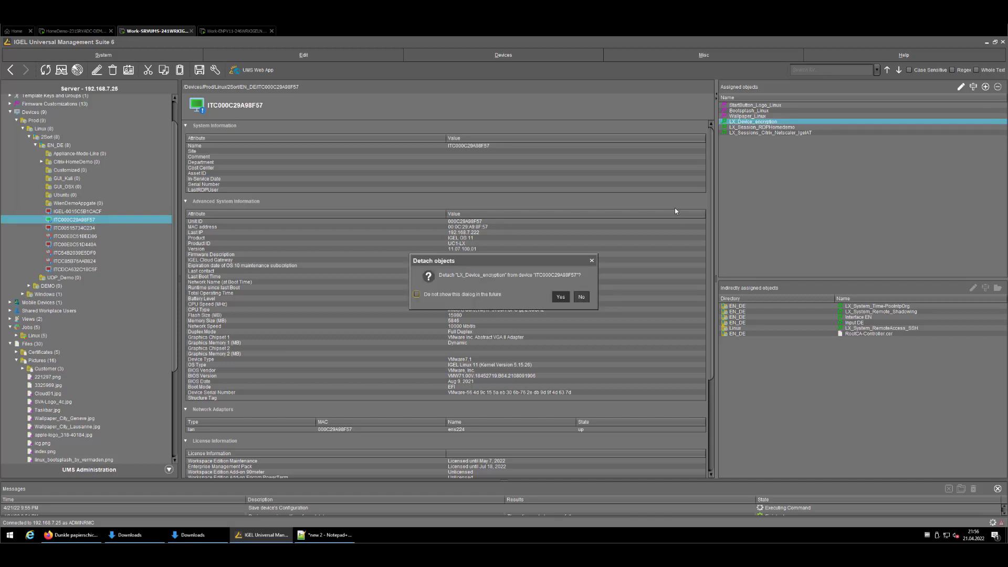
pyautogui.click(561, 297)
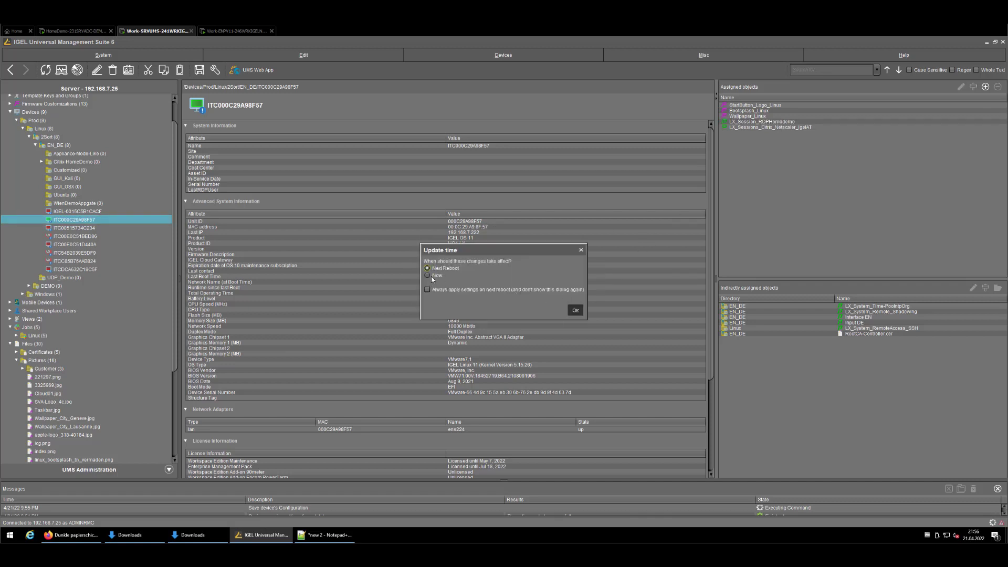
pyautogui.click(573, 310)
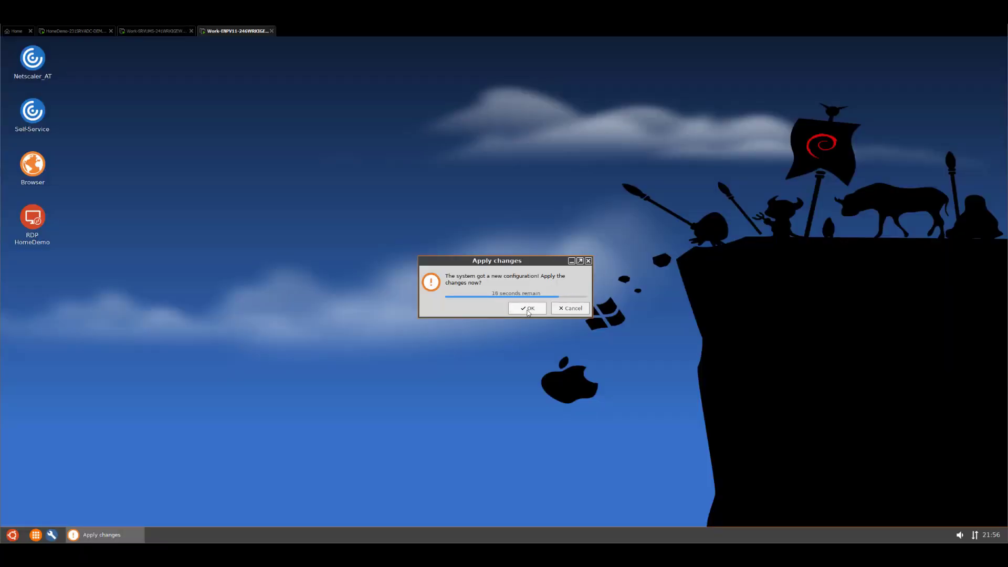
pyautogui.click(528, 310)
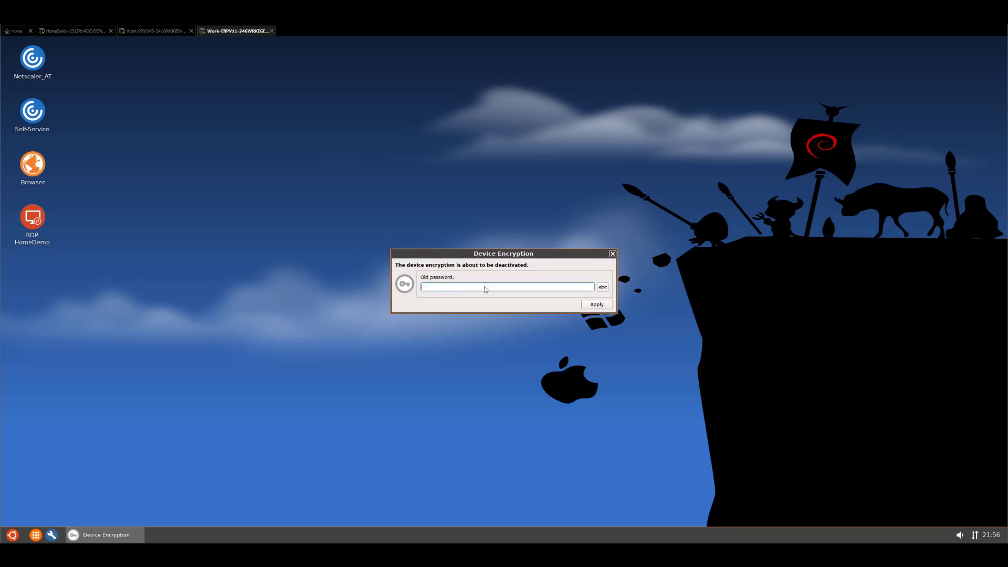
# Enter the old encryption password in the Device Encryption dialog and apply it
pyautogui.write('•••')
pyautogui.click(600, 309)
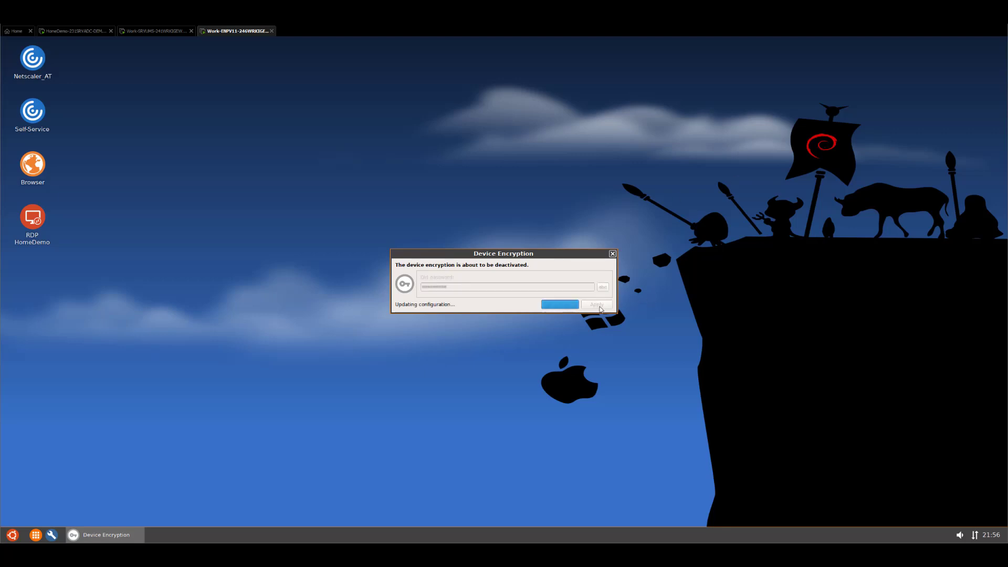